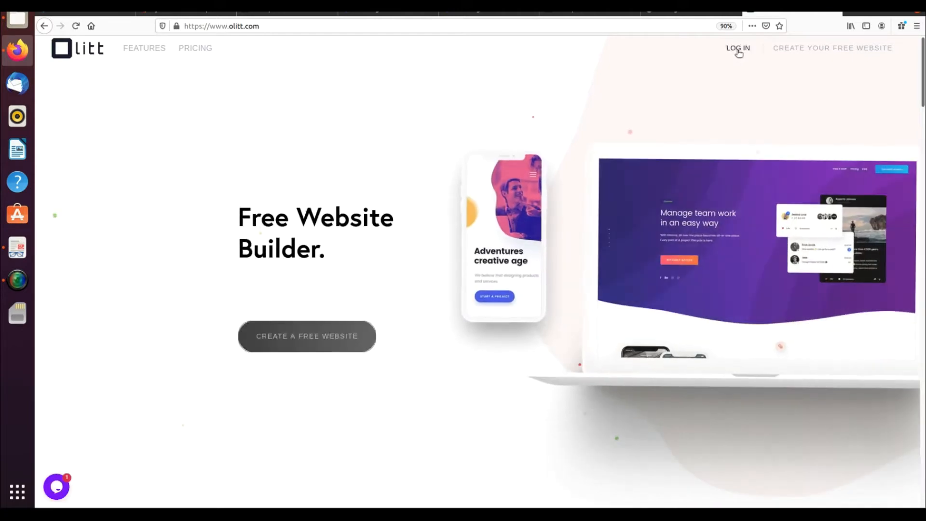
# Log into the account with the prefilled credentials and open the domain connection page for the E-Commerce V2 website
pyautogui.click(738, 49)
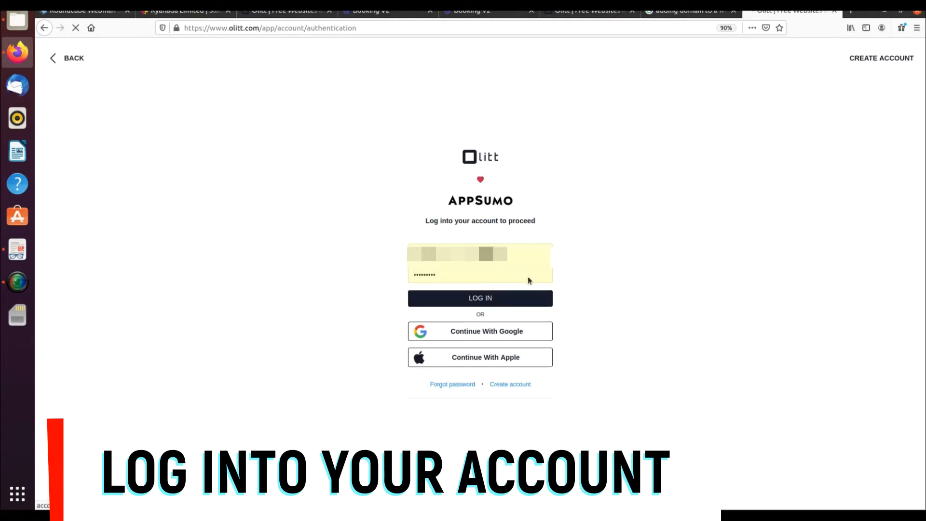
pyautogui.click(506, 304)
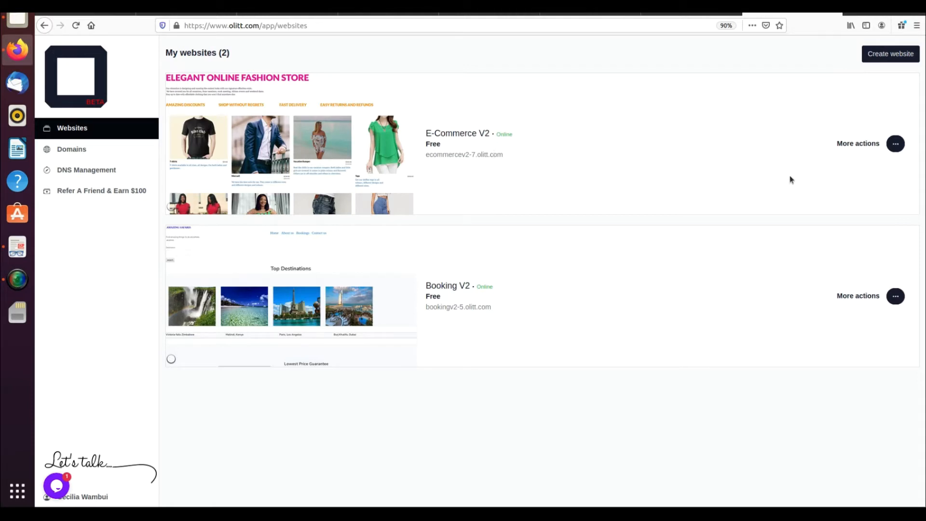
pyautogui.click(895, 144)
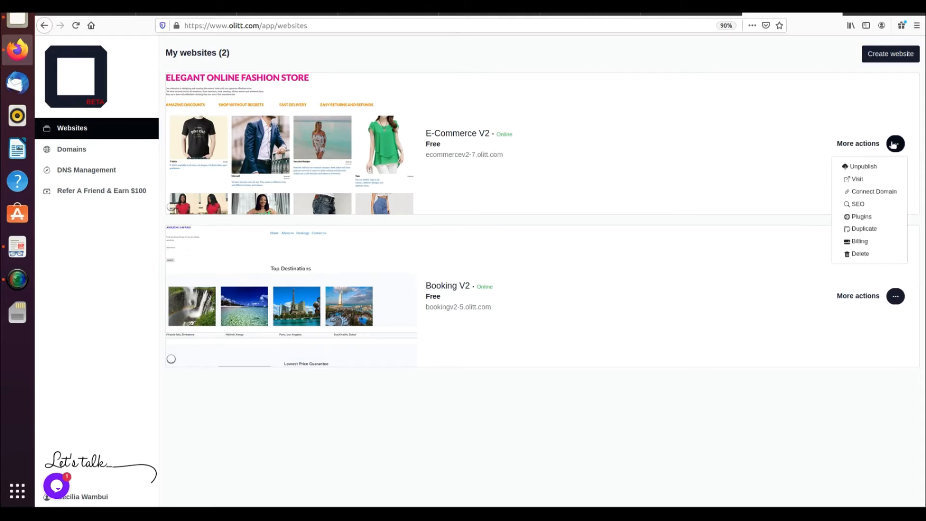
pyautogui.click(859, 192)
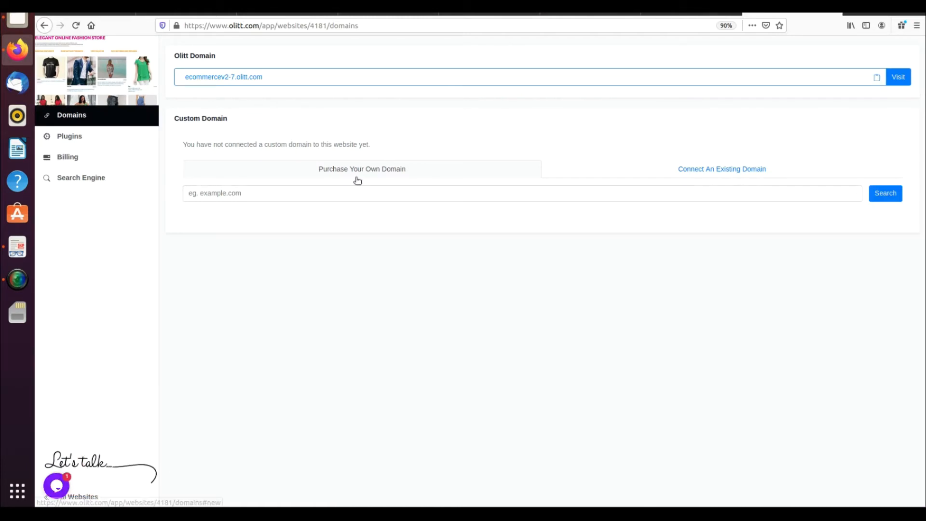
# Search for the domain elegantfashionstore.xyz among the domains available for purchase
pyautogui.click(324, 194)
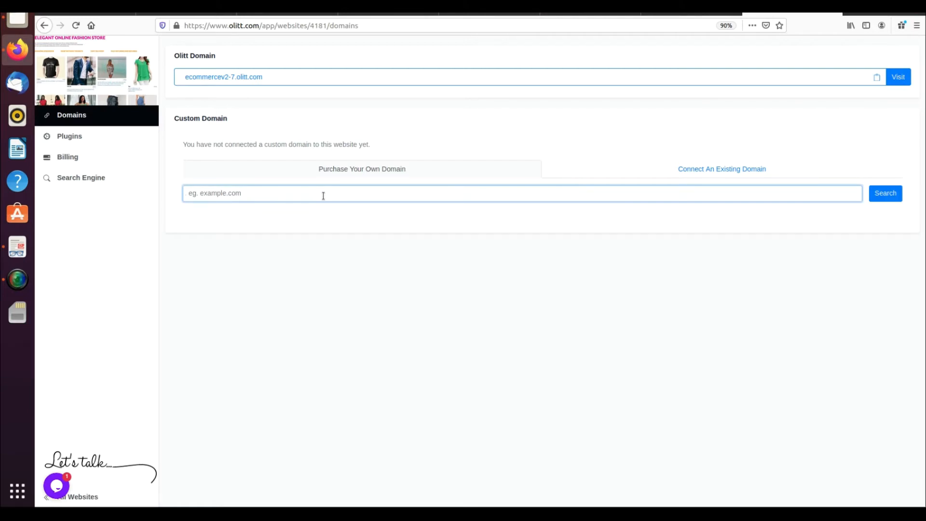
pyautogui.write('elegantfas')
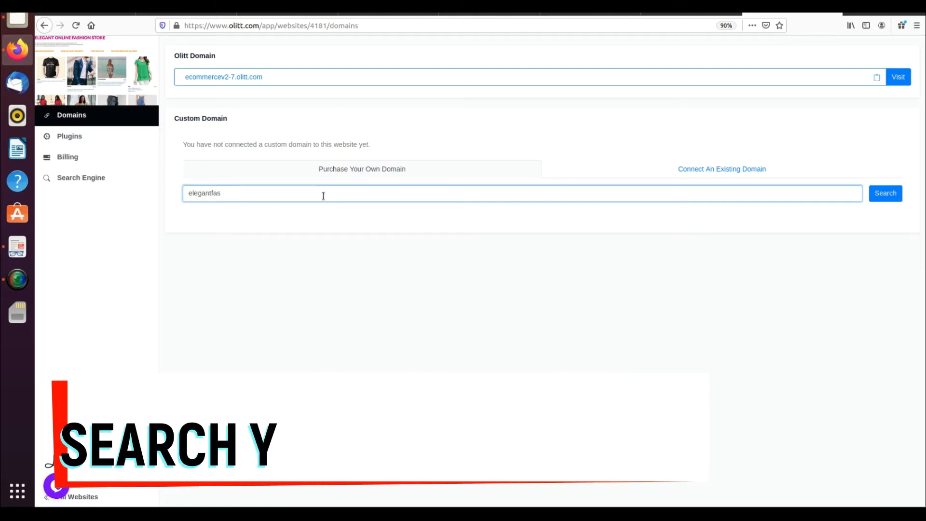
pyautogui.write('hio')
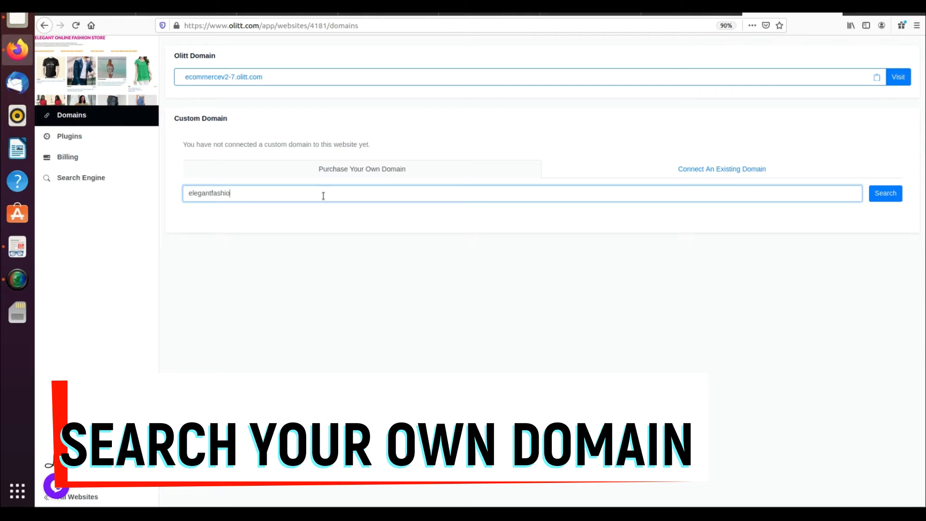
pyautogui.write('nstore.com')
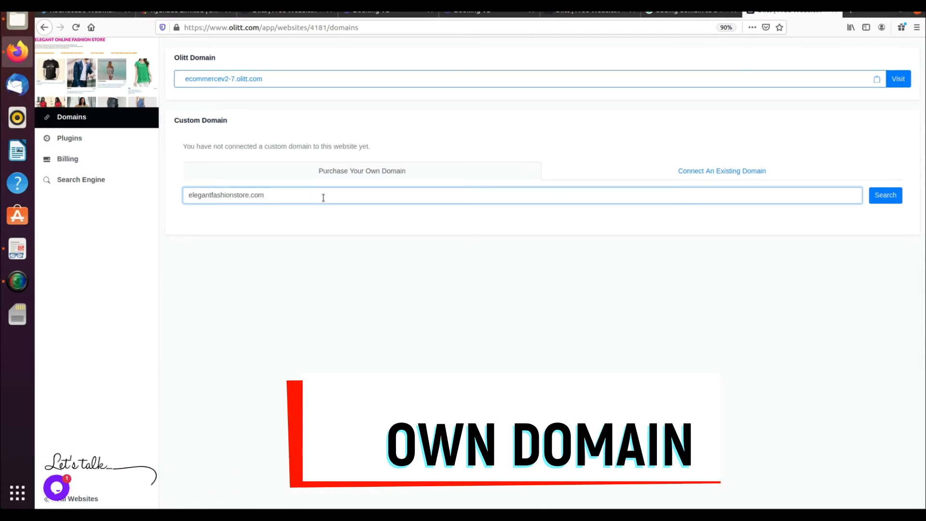
pyautogui.press('BackSpace')
pyautogui.press('BackSpace')
pyautogui.press('BackSpace')
pyautogui.write('xyz')
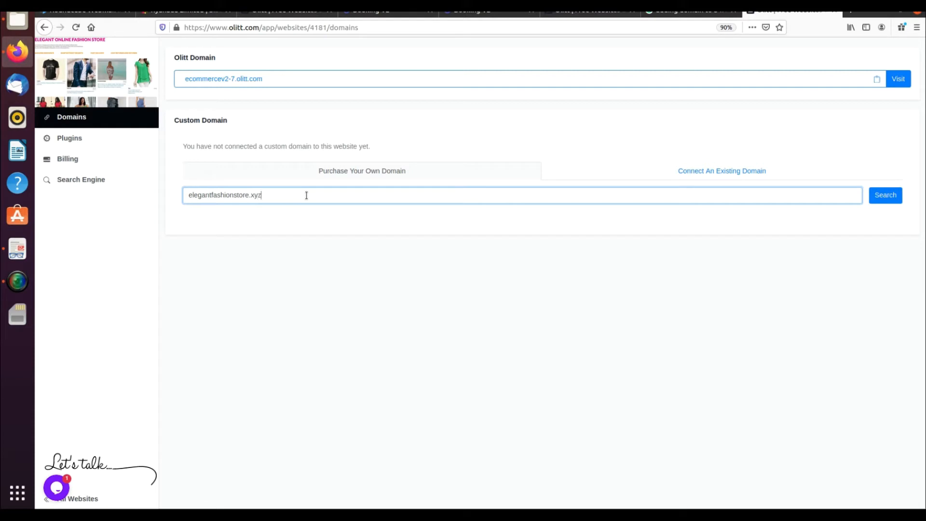
pyautogui.click(890, 200)
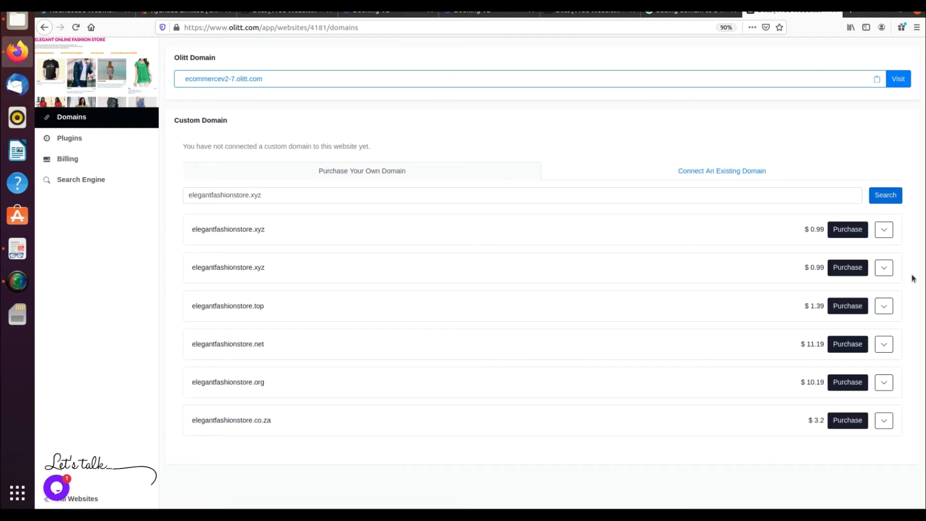
# Purchase the domain elegantfashionstore.top, paying the invoice with the Visa, Mastercard & Mobile Money method
pyautogui.click(847, 306)
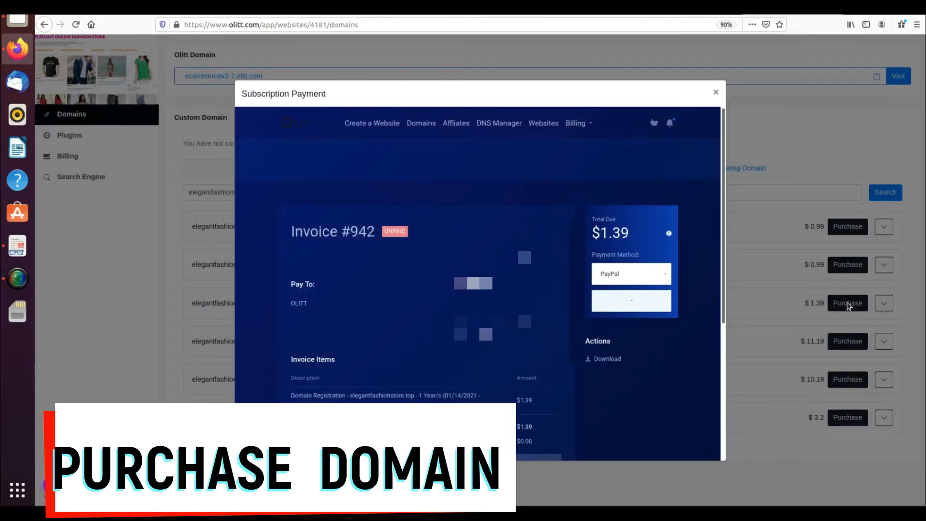
pyautogui.click(655, 275)
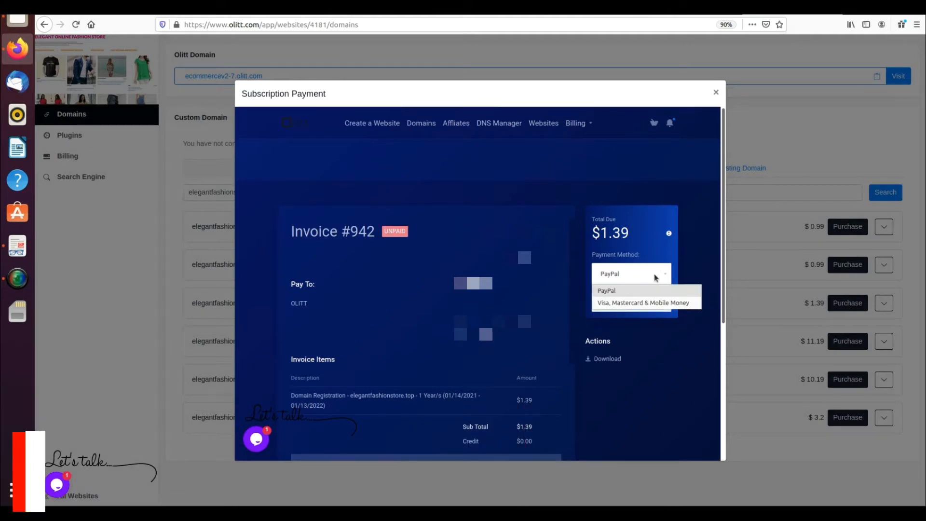
pyautogui.click(644, 302)
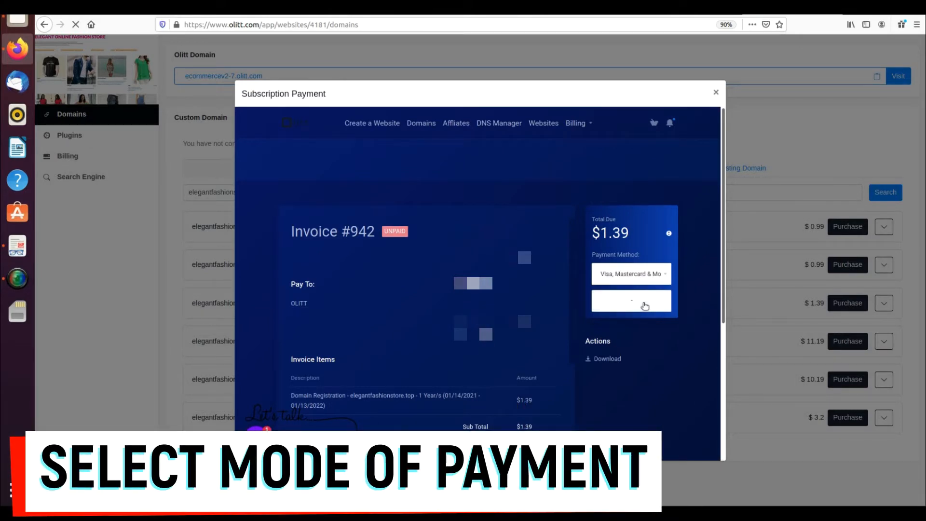
pyautogui.click(644, 305)
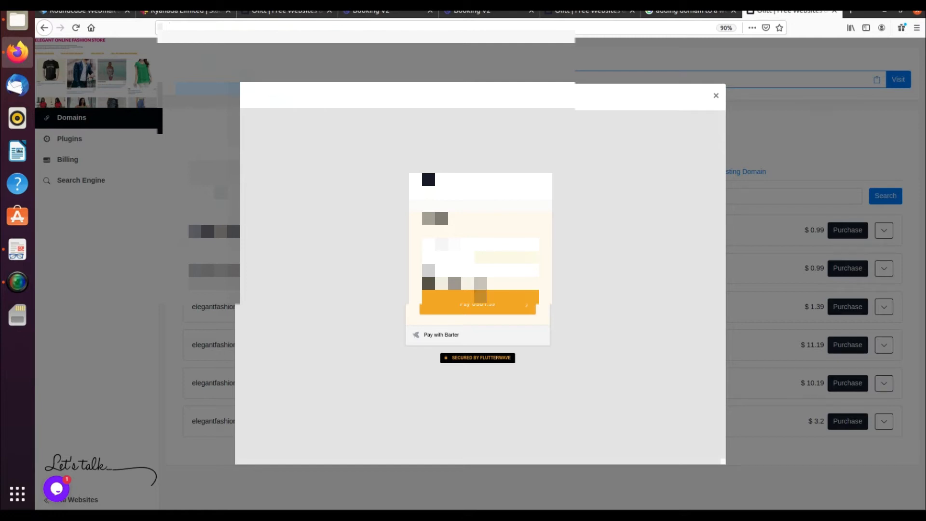
pyautogui.click(477, 306)
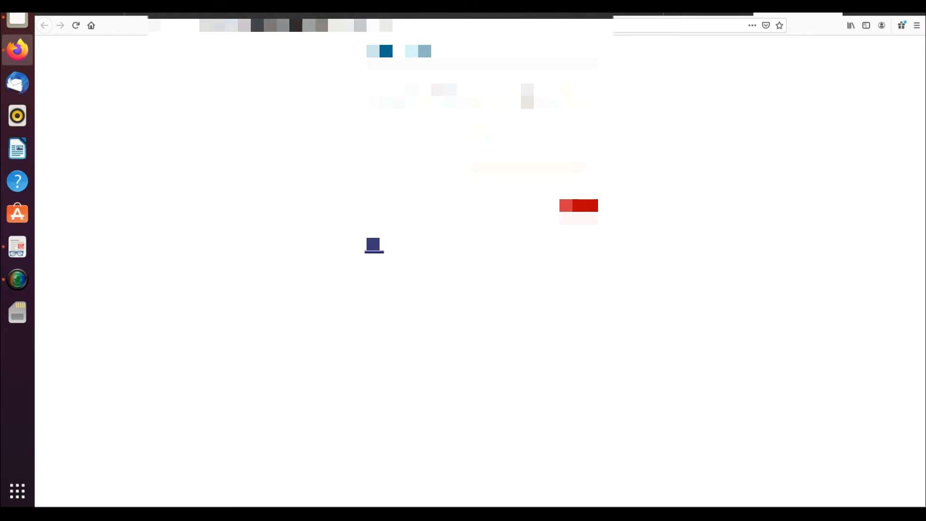
pyautogui.click(580, 206)
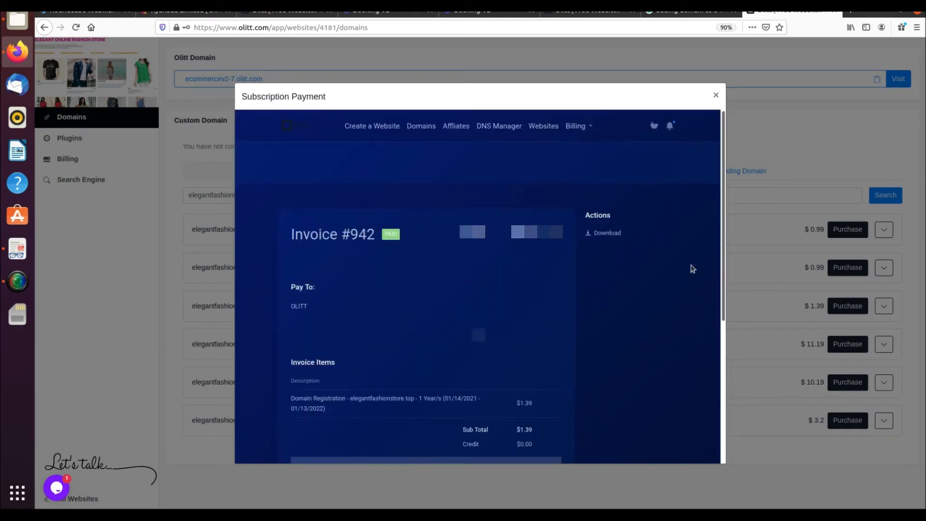
# Close the paid invoice and dismiss the alerts, preventing the page from creating additional dialogs
pyautogui.click(714, 96)
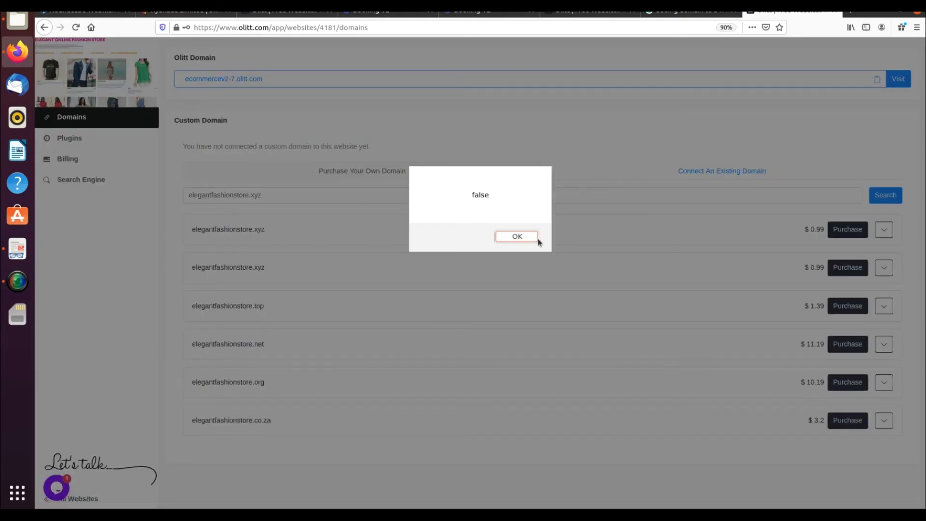
pyautogui.click(518, 237)
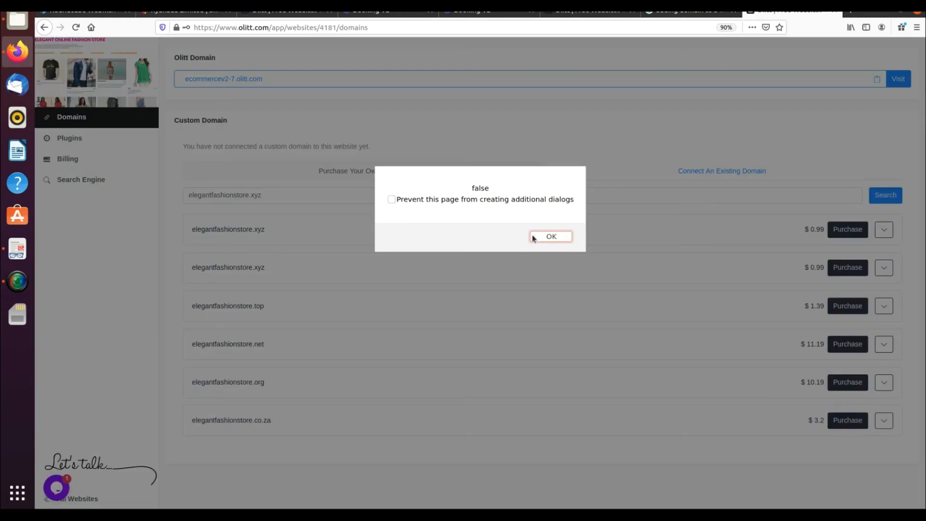
pyautogui.click(392, 200)
pyautogui.click(542, 235)
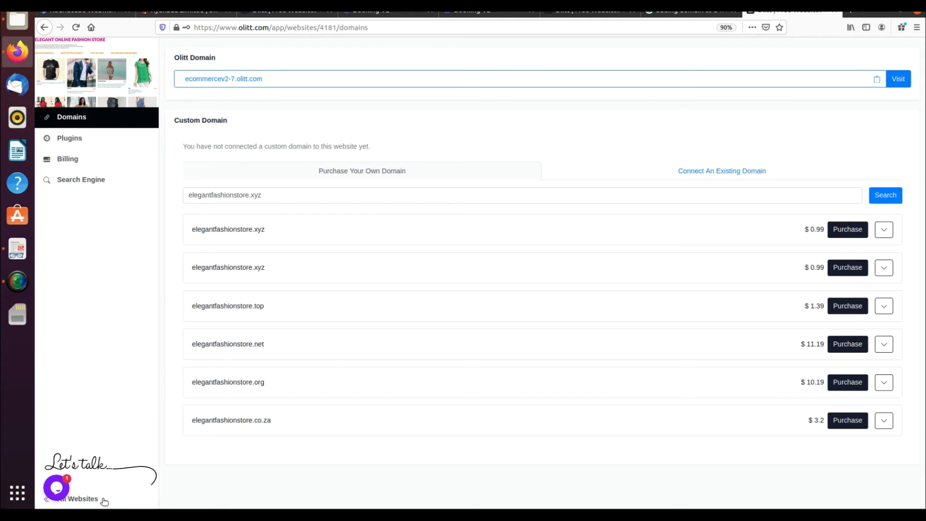
# Return to all websites and add elegantfashionstore.top as a domain in DNS Management
pyautogui.click(88, 502)
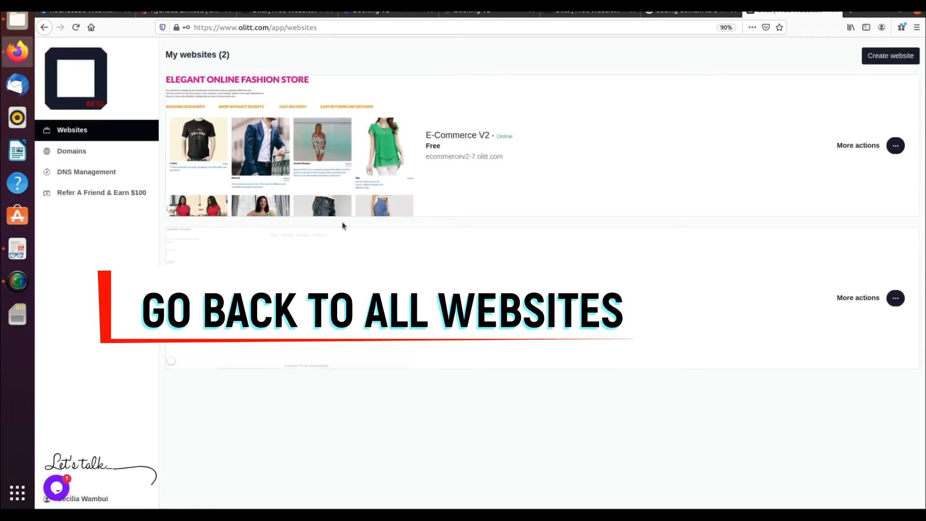
pyautogui.click(97, 172)
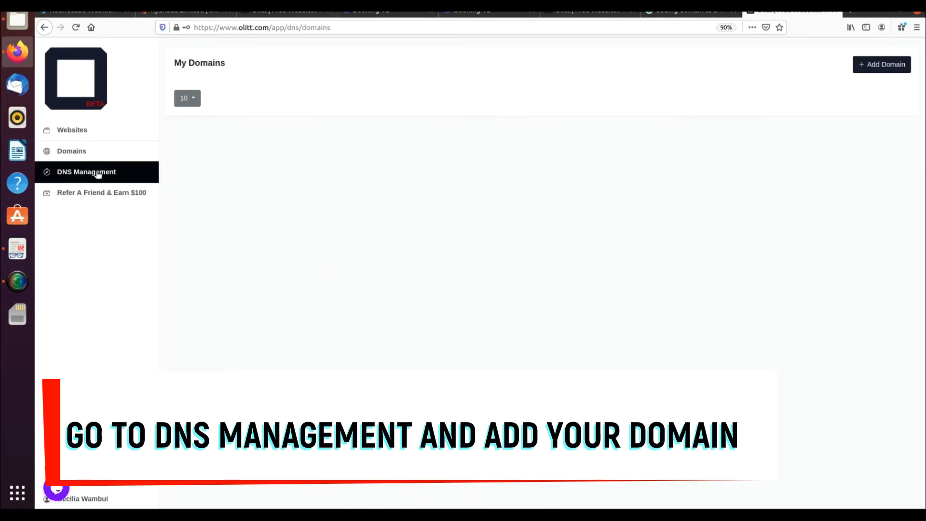
pyautogui.click(872, 69)
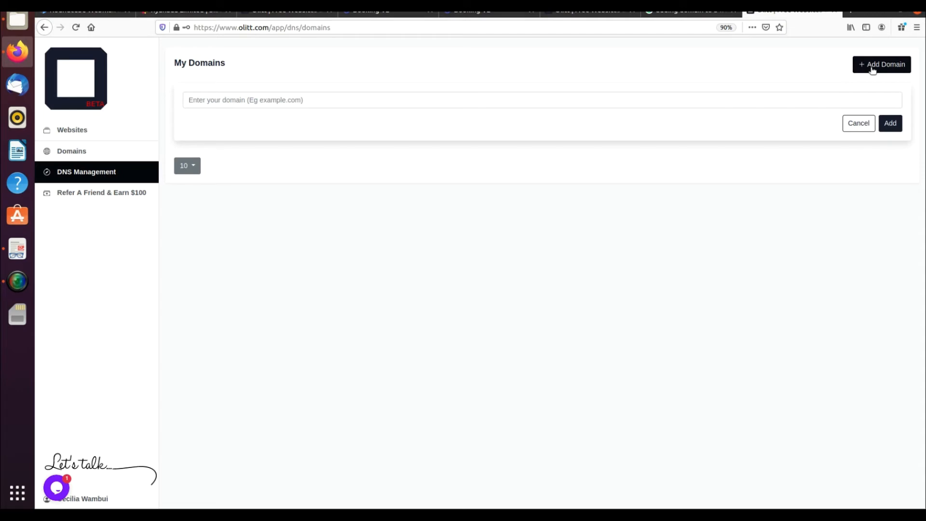
pyautogui.click(434, 101)
pyautogui.write('elegantfashio')
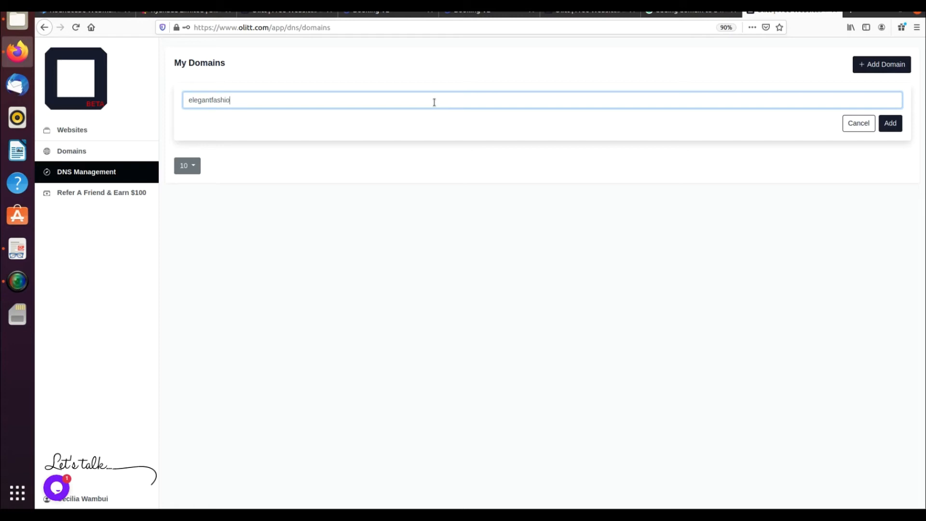
pyautogui.write('nstore.top')
pyautogui.click(892, 124)
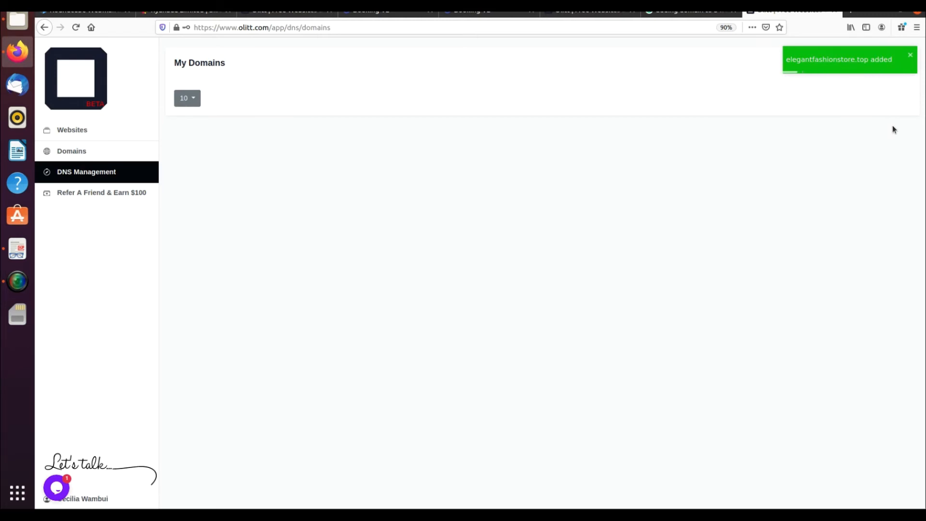
# Reload the domain list and add an NS record to elegantfashionstore.top with name @ and nameserver ns1.olitt.net
pyautogui.click(77, 27)
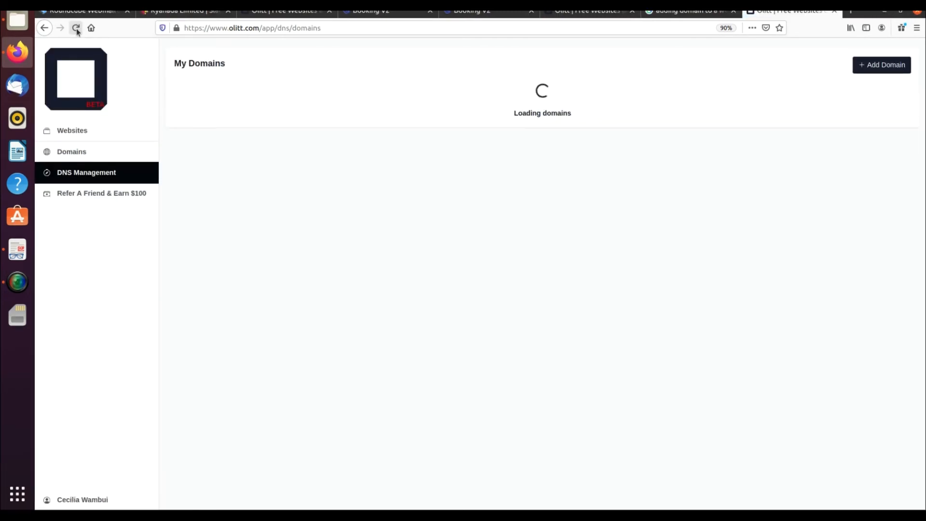
pyautogui.click(849, 96)
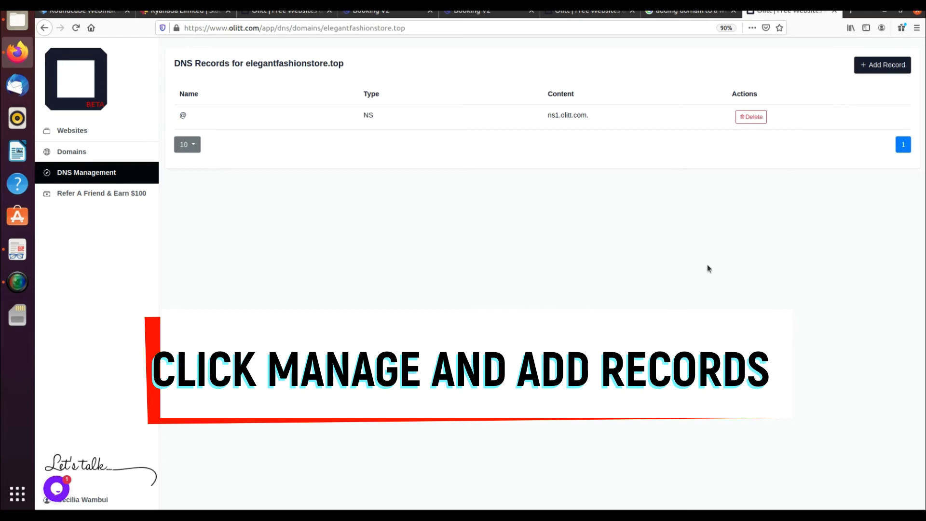
pyautogui.click(874, 68)
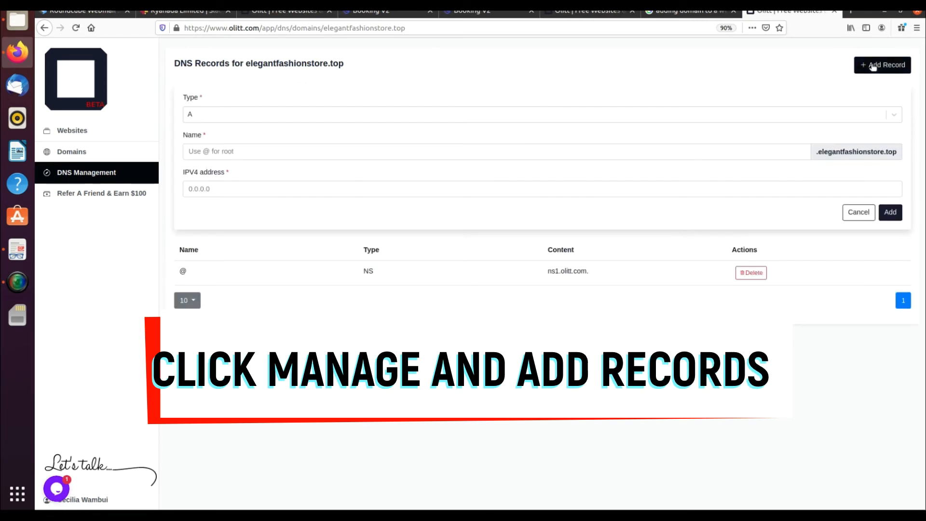
pyautogui.click(846, 114)
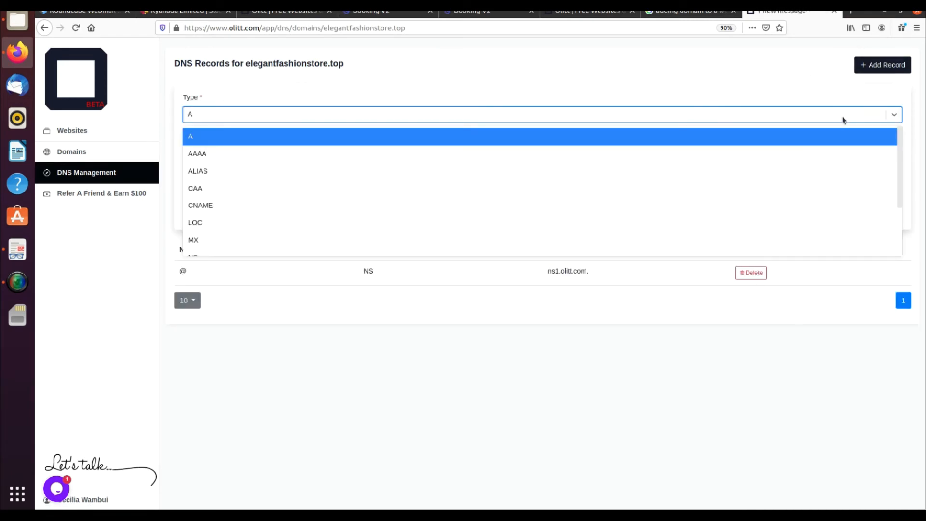
pyautogui.scroll(-2, 738, 191)
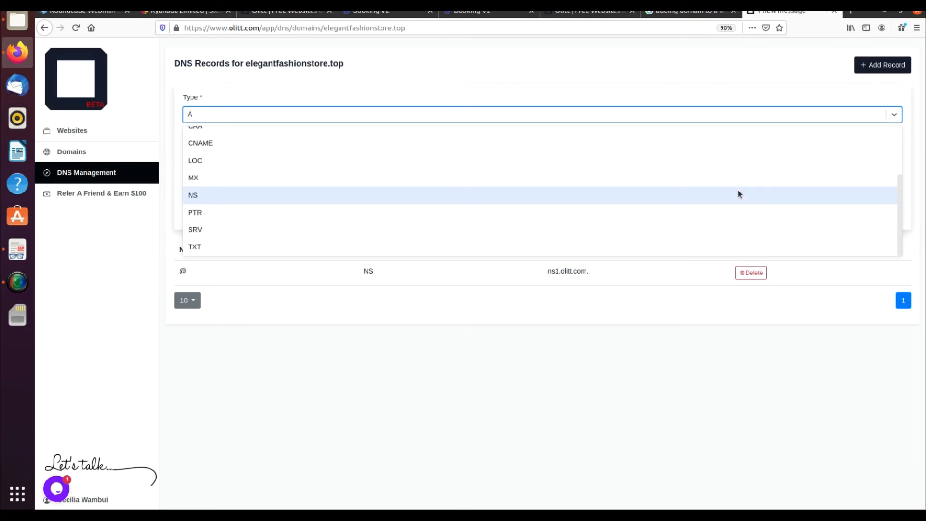
pyautogui.click(739, 193)
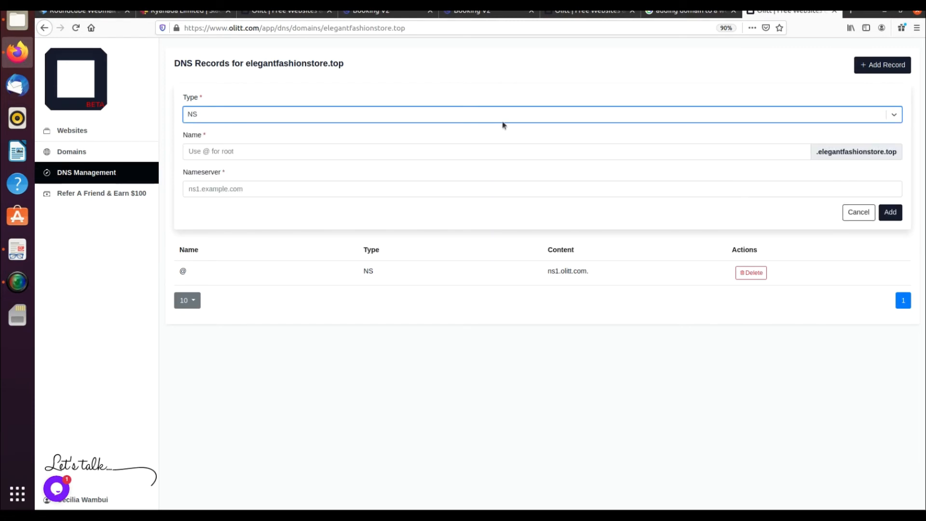
pyautogui.click(364, 154)
pyautogui.write('@')
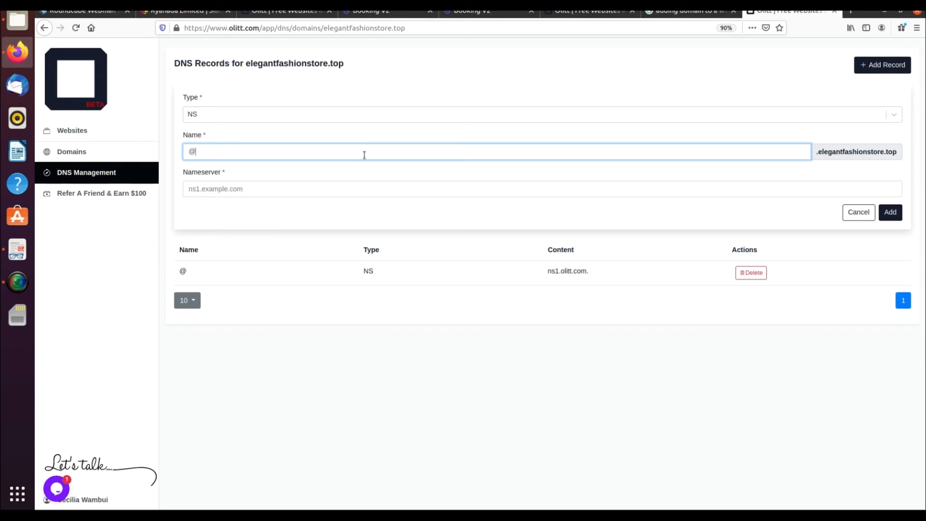
pyautogui.click(337, 191)
pyautogui.write('ns1.ol')
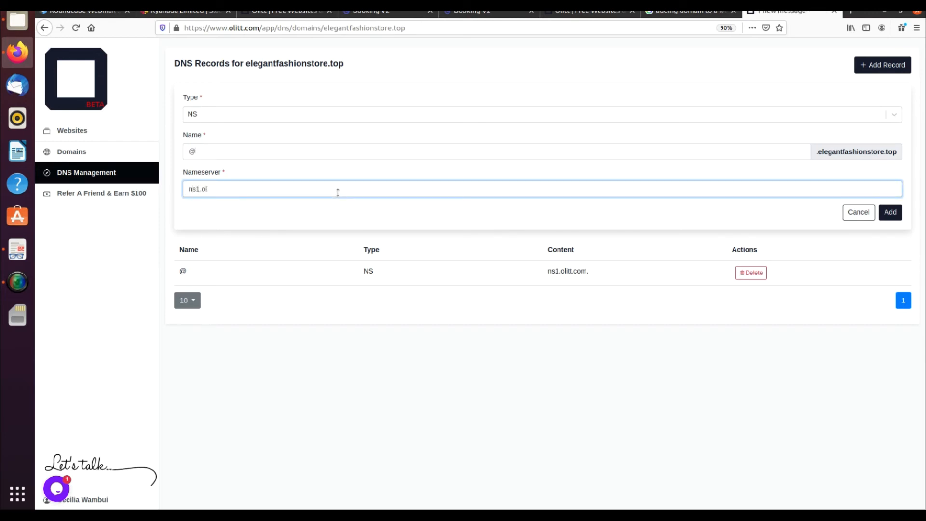
pyautogui.write('itt.net')
pyautogui.click(891, 212)
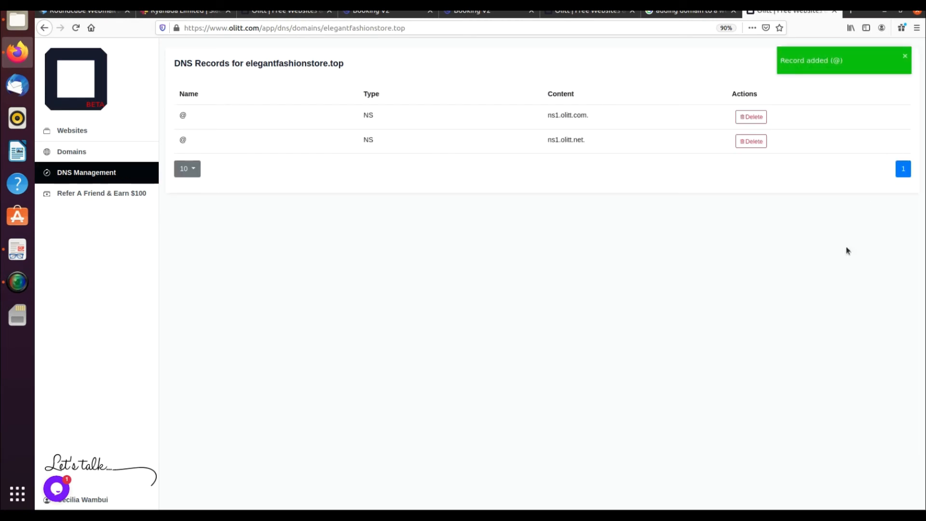
# Add an A record to elegantfashionstore.top with name @ and IPv4 address 95.216.18.229
pyautogui.click(889, 71)
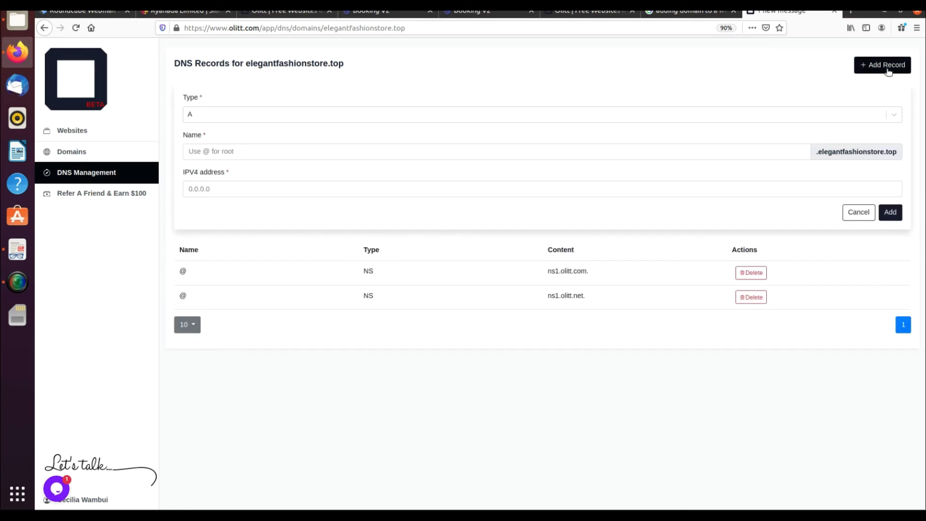
pyautogui.click(555, 115)
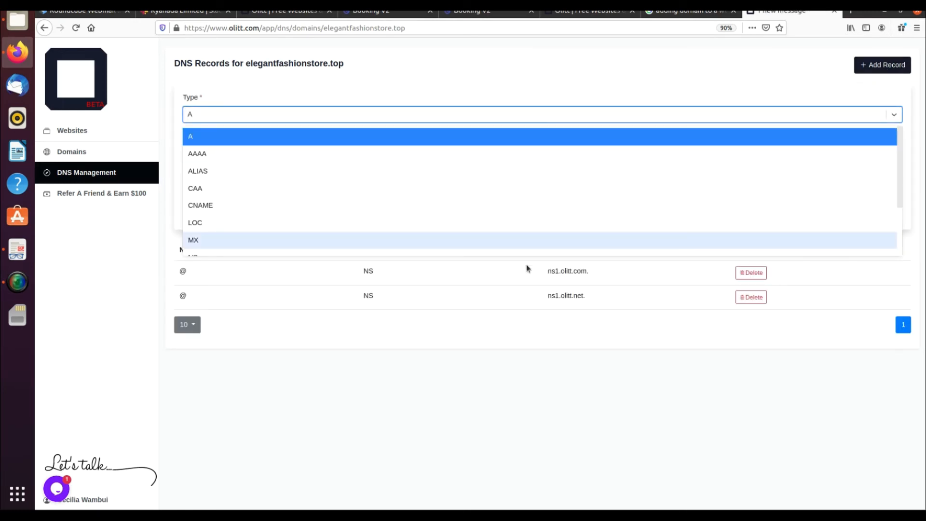
pyautogui.click(482, 138)
pyautogui.click(320, 152)
pyautogui.write('@')
pyautogui.click(294, 185)
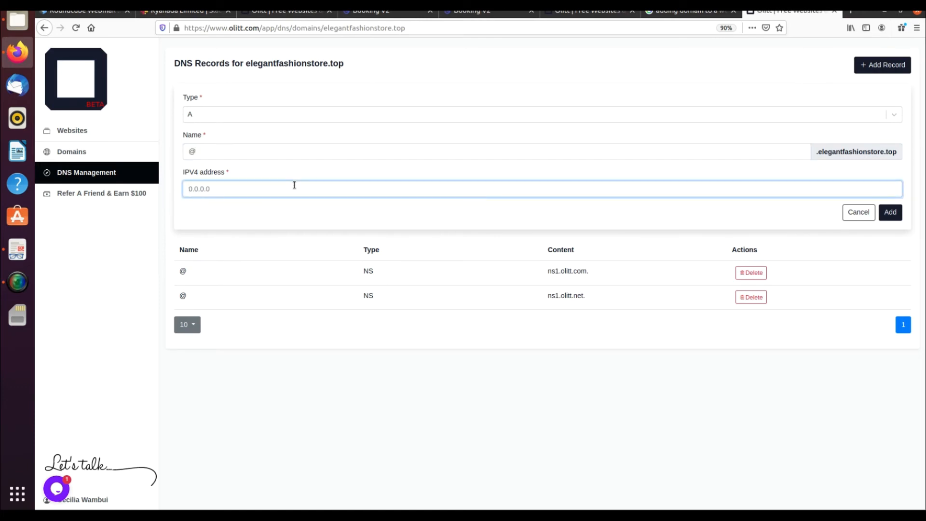
pyautogui.write('95.')
pyautogui.rightClick(187, 186)
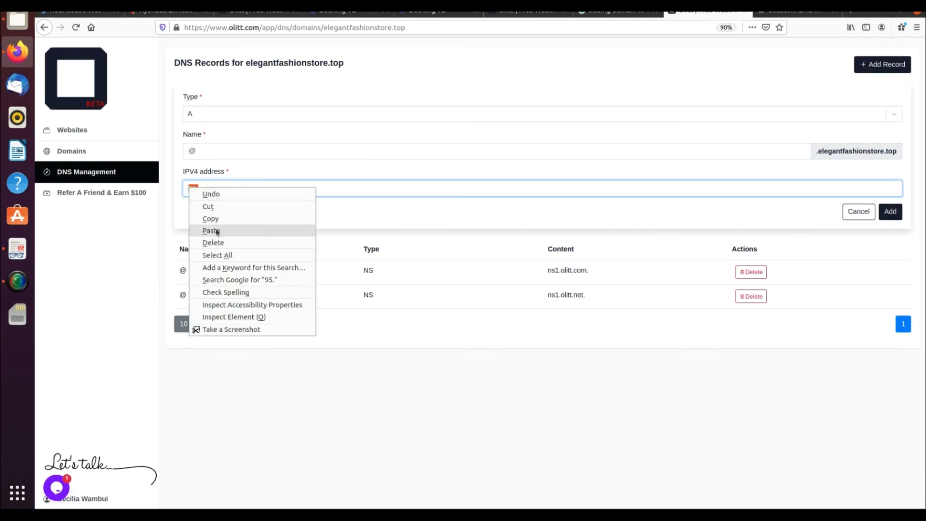
pyautogui.click(216, 233)
pyautogui.click(889, 212)
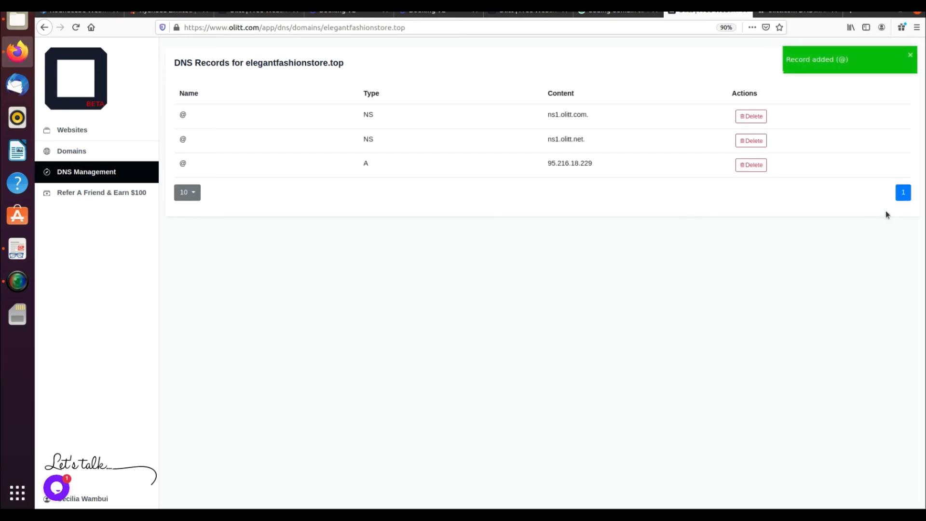
# Add a CNAME record to elegantfashionstore.top with name www and target domain olitt.com
pyautogui.click(878, 68)
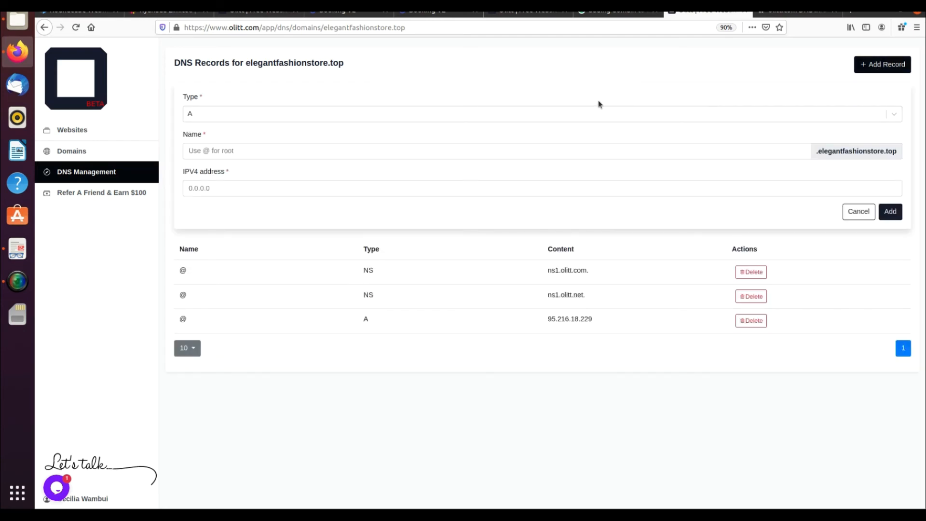
pyautogui.click(549, 115)
pyautogui.click(505, 202)
pyautogui.click(425, 148)
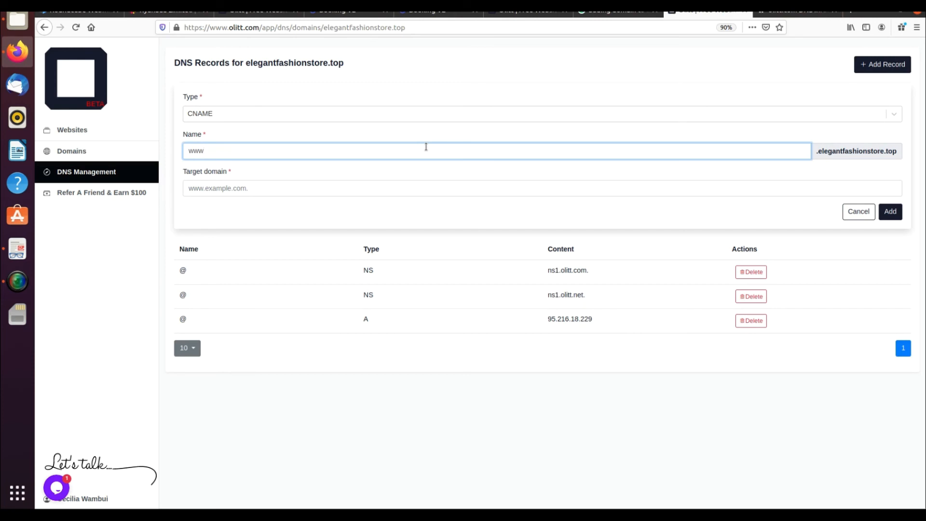
pyautogui.click(336, 192)
pyautogui.write('olitt.com')
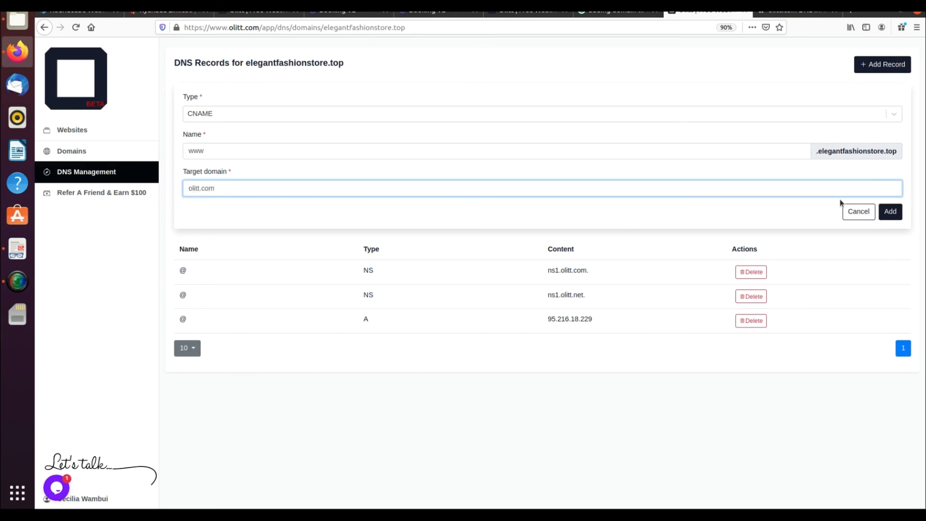
pyautogui.click(889, 212)
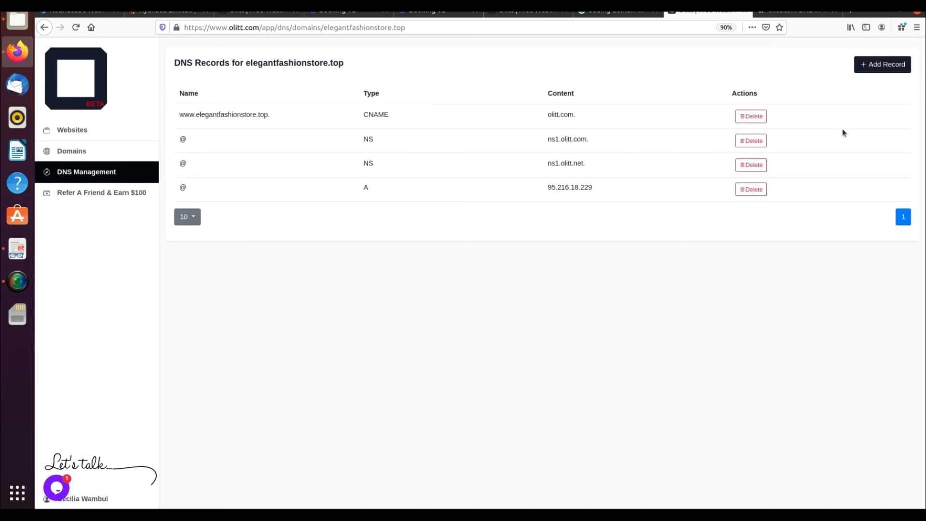
# Connect the existing domain elegantfashionstore.top to the E-Commerce V2 website and reload its domain settings
pyautogui.click(66, 128)
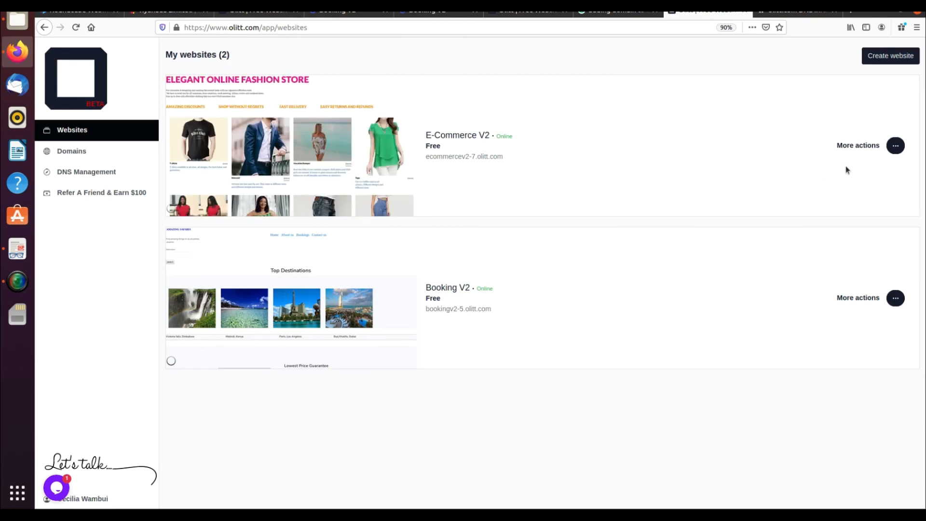
pyautogui.click(896, 146)
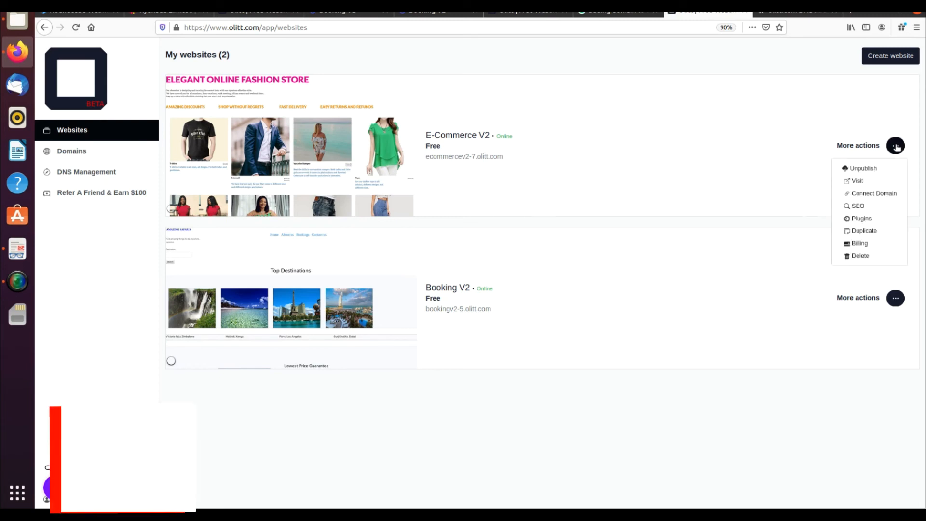
pyautogui.click(871, 193)
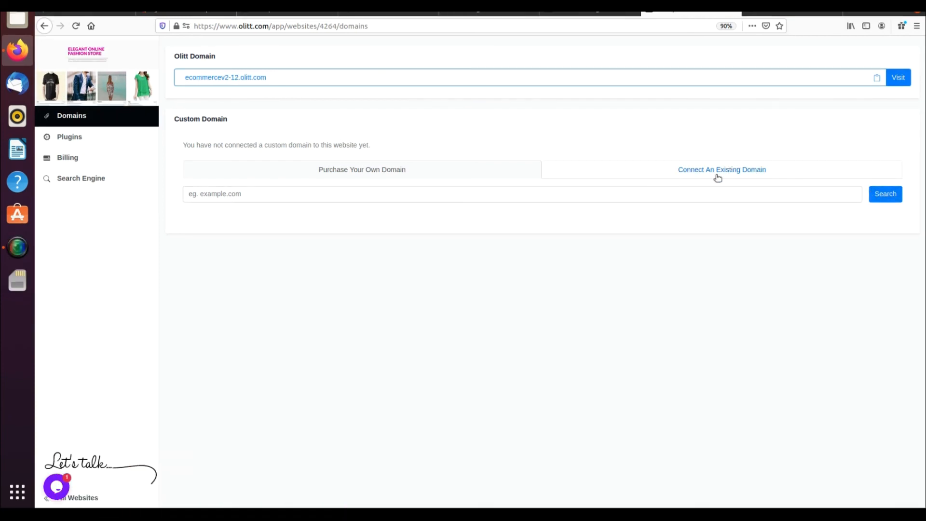
pyautogui.click(717, 178)
pyautogui.click(286, 189)
pyautogui.write('eleg')
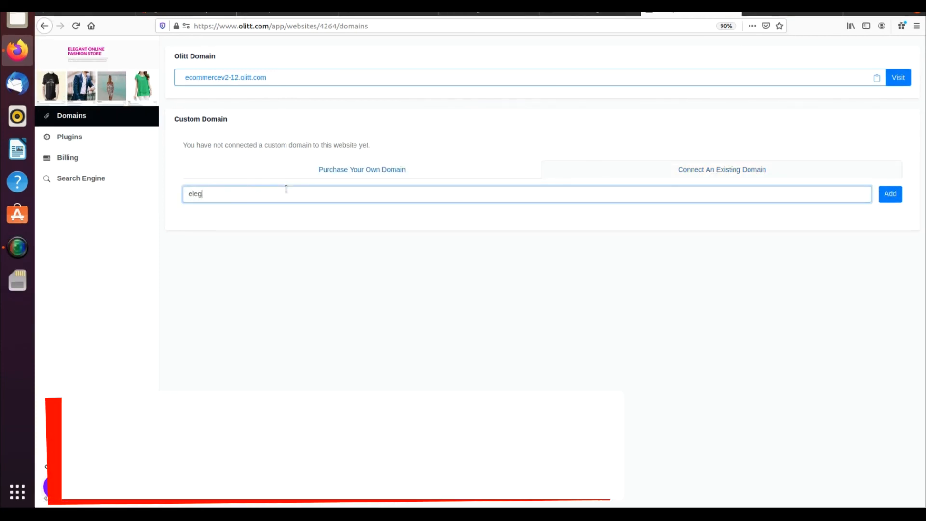
pyautogui.write('antfashion')
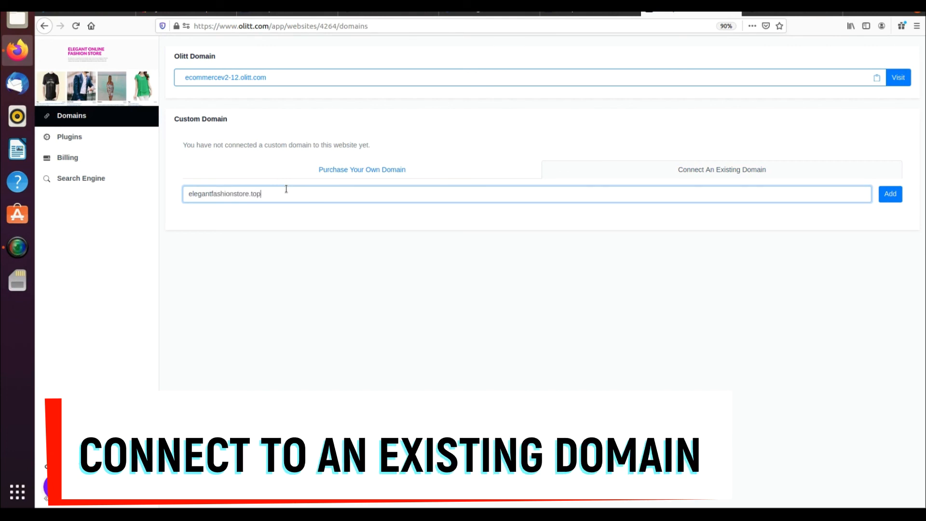
pyautogui.write('store.top')
pyautogui.click(892, 192)
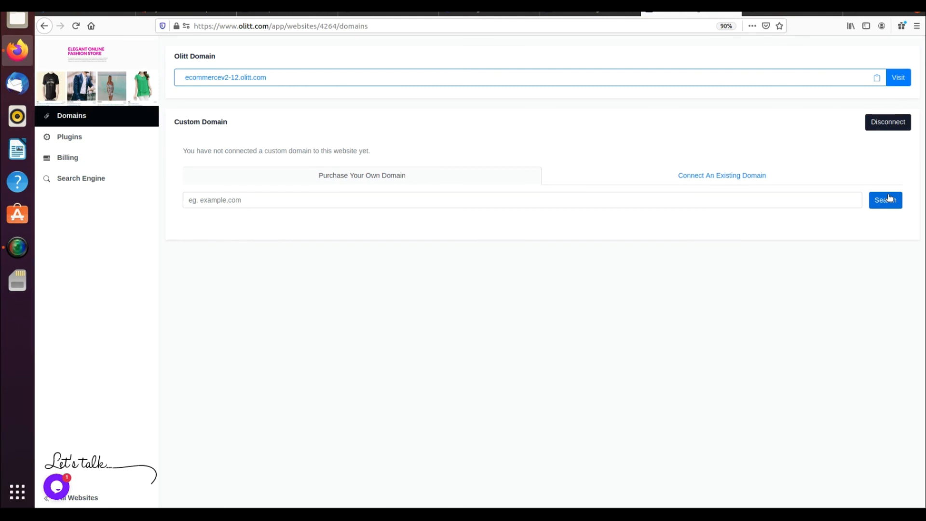
pyautogui.click(75, 26)
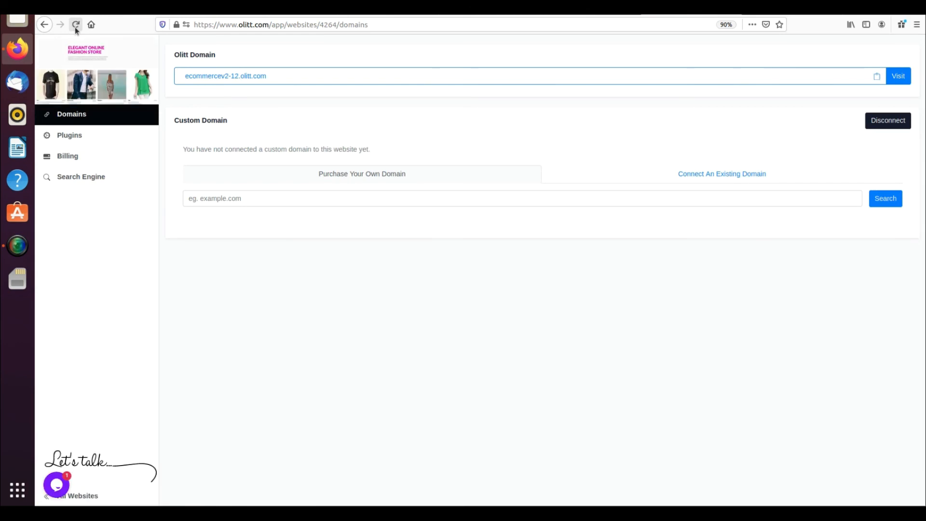
# Return to the websites list, visit the E-Commerce V2 site connected to elegantfashionstore.top and look through its live page
pyautogui.click(44, 30)
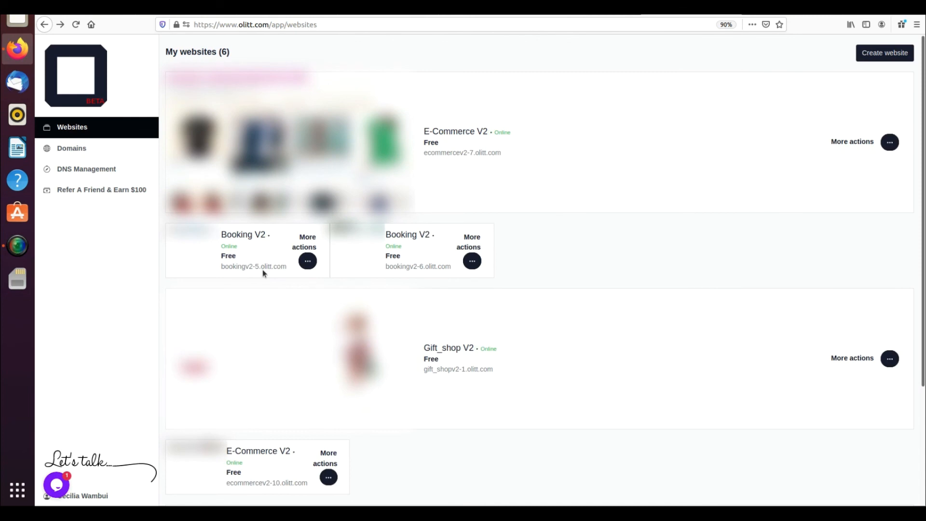
pyautogui.scroll(-10, 262, 274)
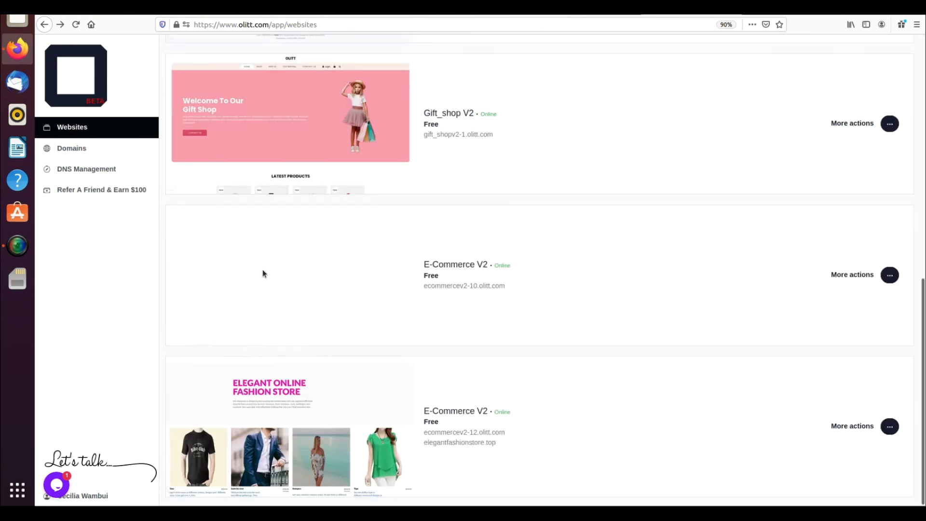
pyautogui.click(890, 425)
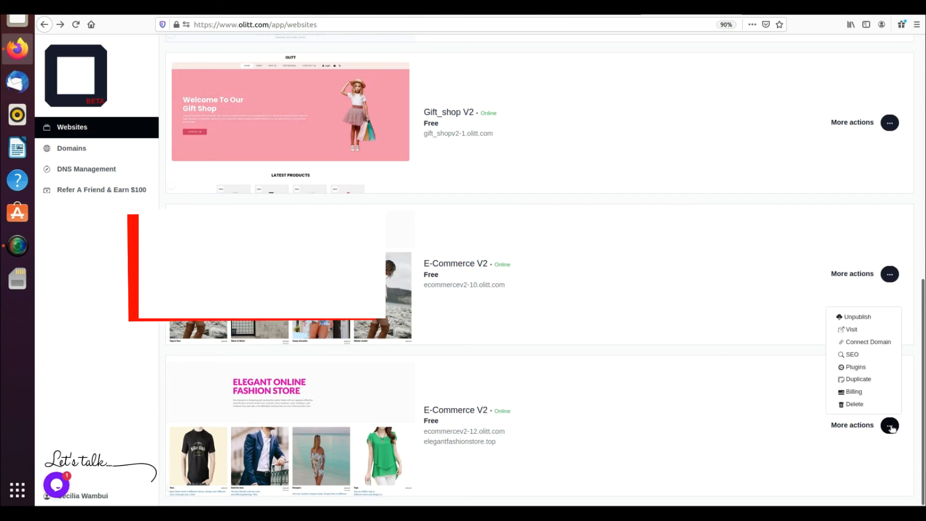
pyautogui.click(851, 331)
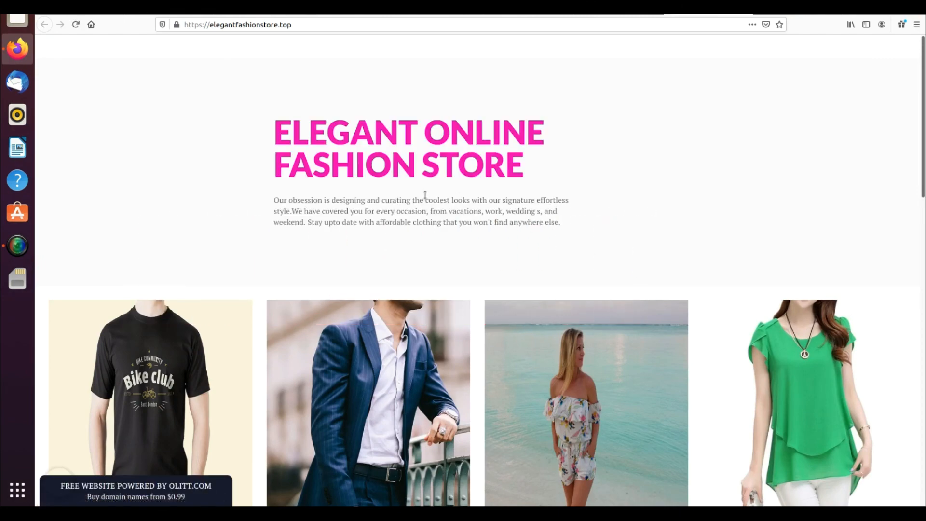
pyautogui.scroll(-10, 427, 198)
pyautogui.scroll(-5, 426, 198)
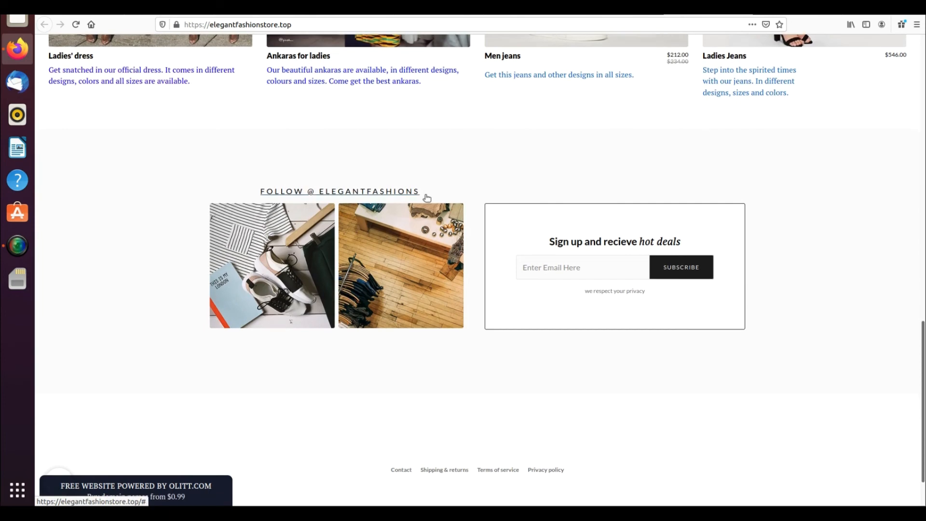
pyautogui.scroll(5, 426, 198)
pyautogui.scroll(10, 424, 195)
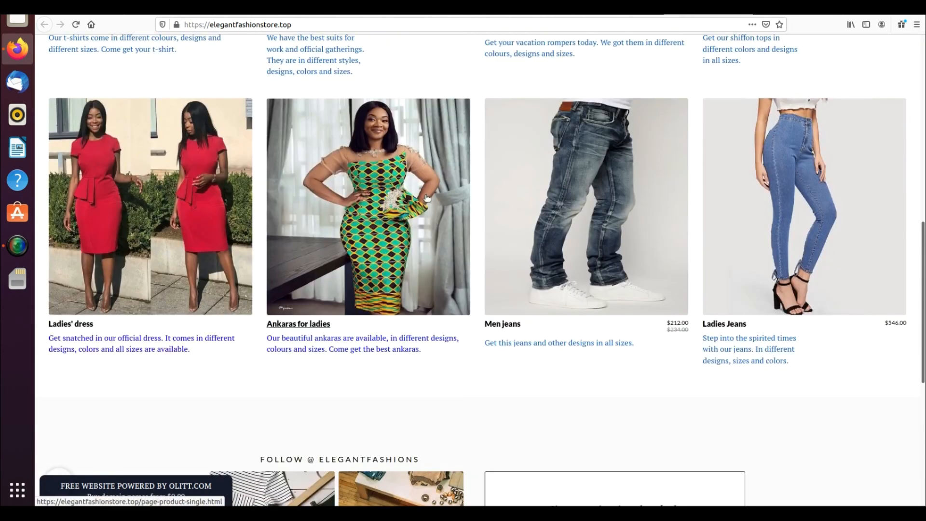